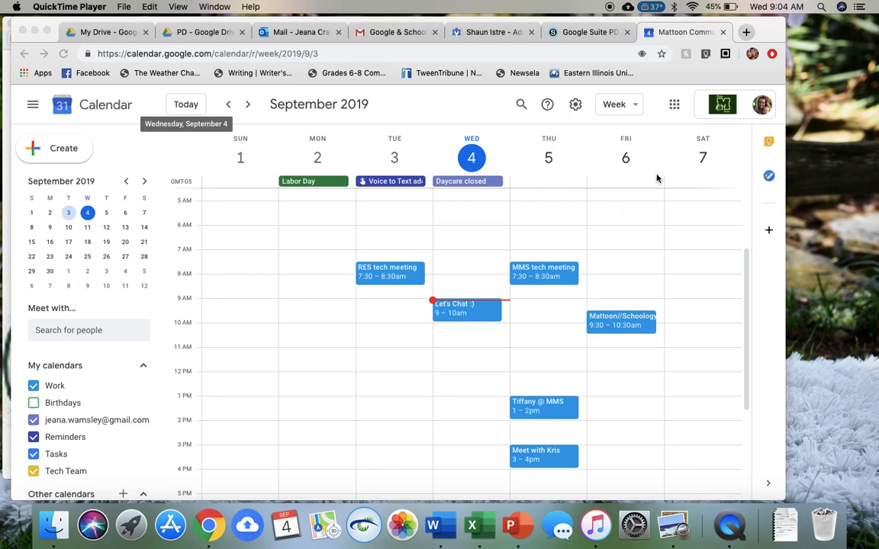
View the available Google apps, and collapse and restore the calendar's main sidebar.
click(674, 111)
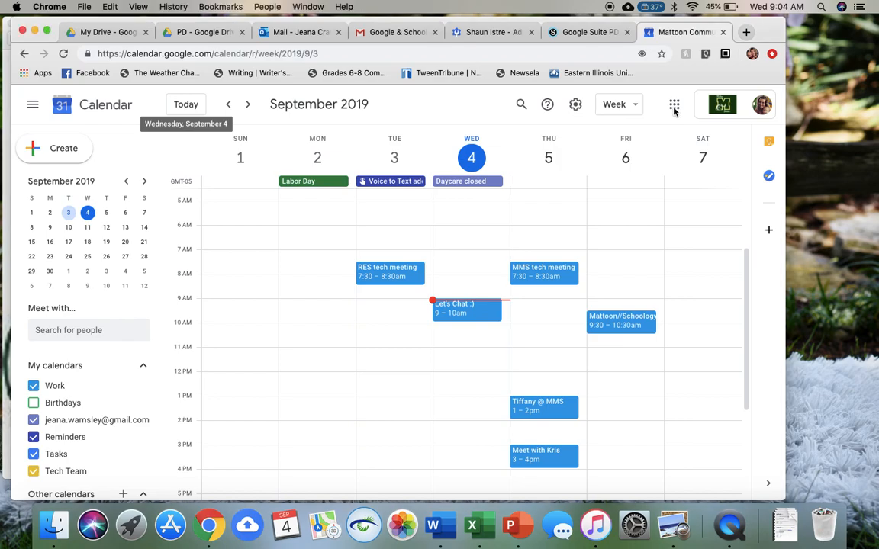
click(675, 107)
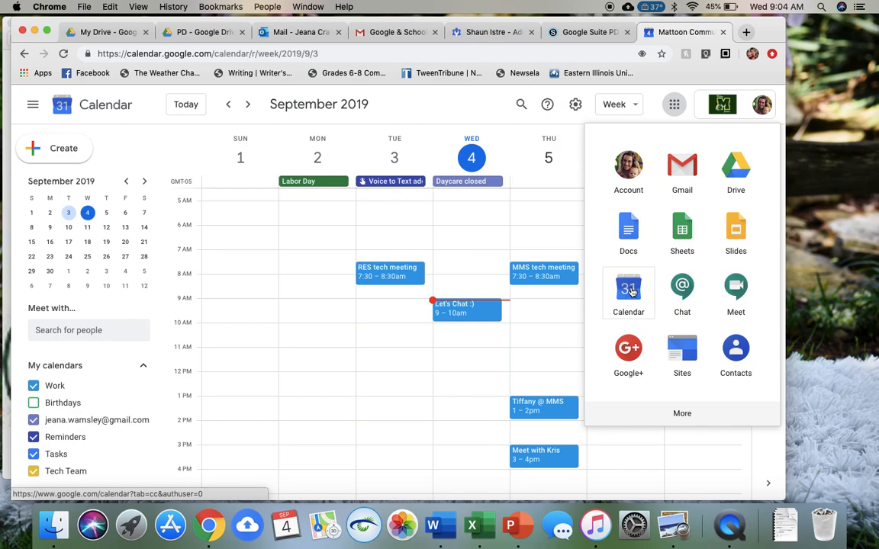
click(432, 127)
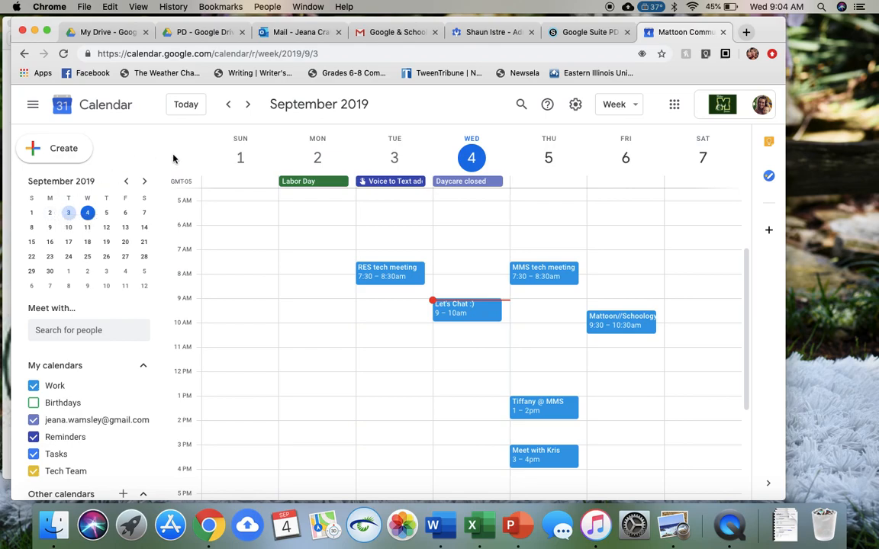
click(31, 106)
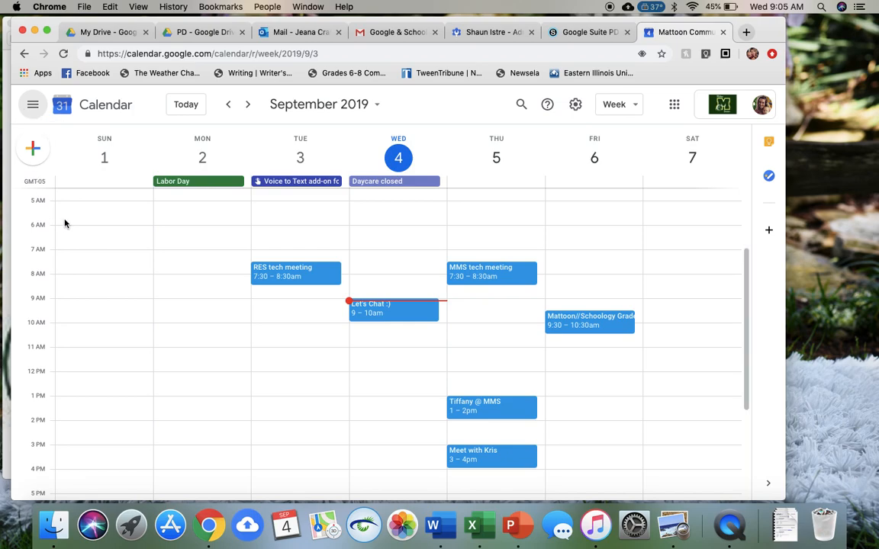
click(31, 108)
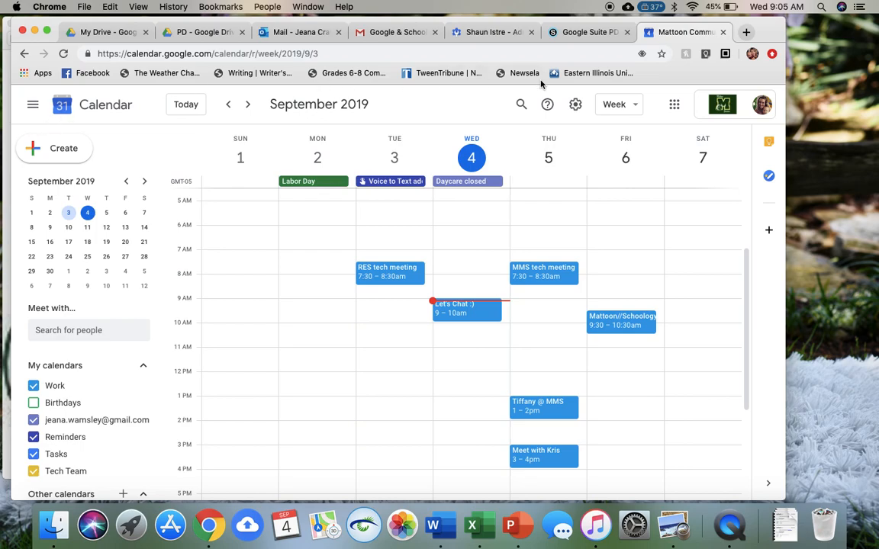
Preview the calendar in Day, Week and Month views, ending in Week view.
click(615, 108)
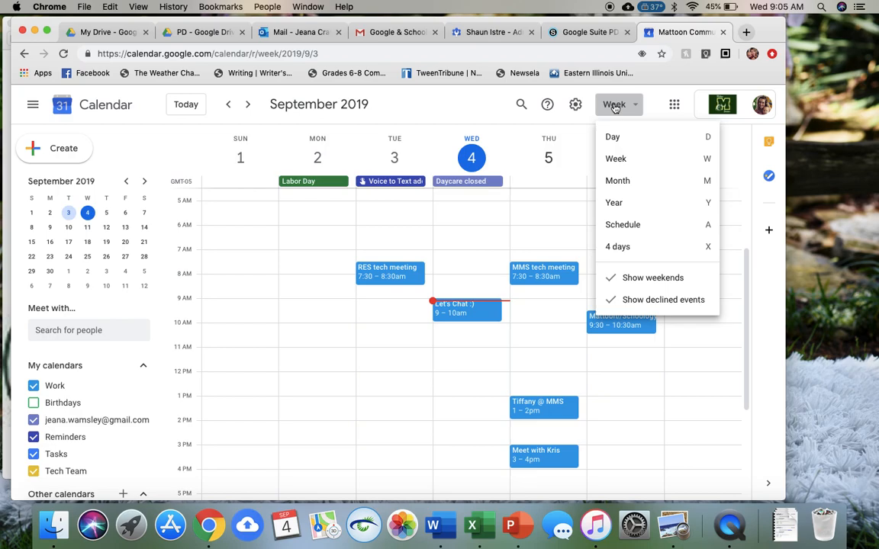
click(612, 141)
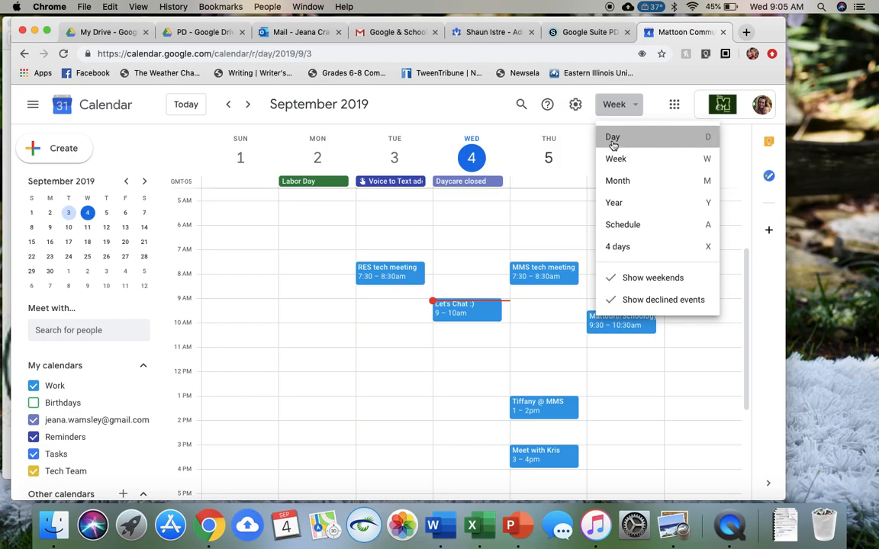
click(620, 107)
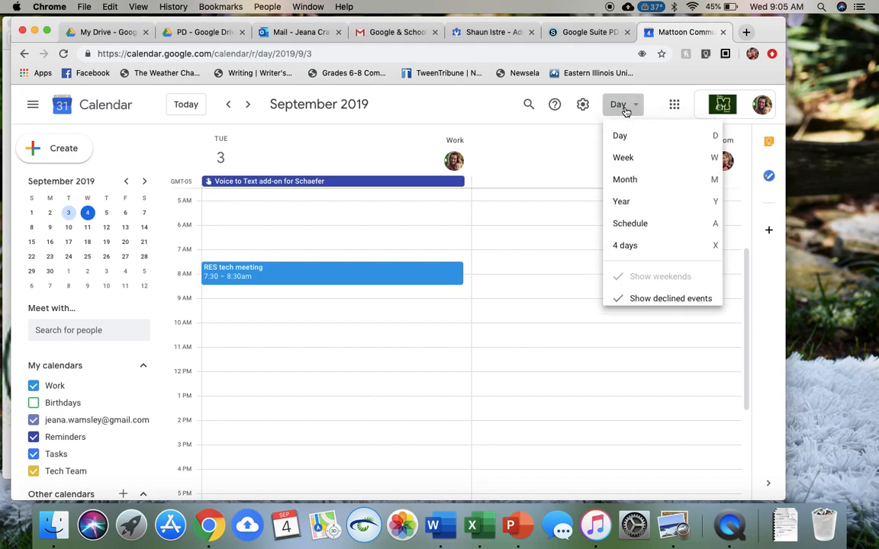
click(625, 159)
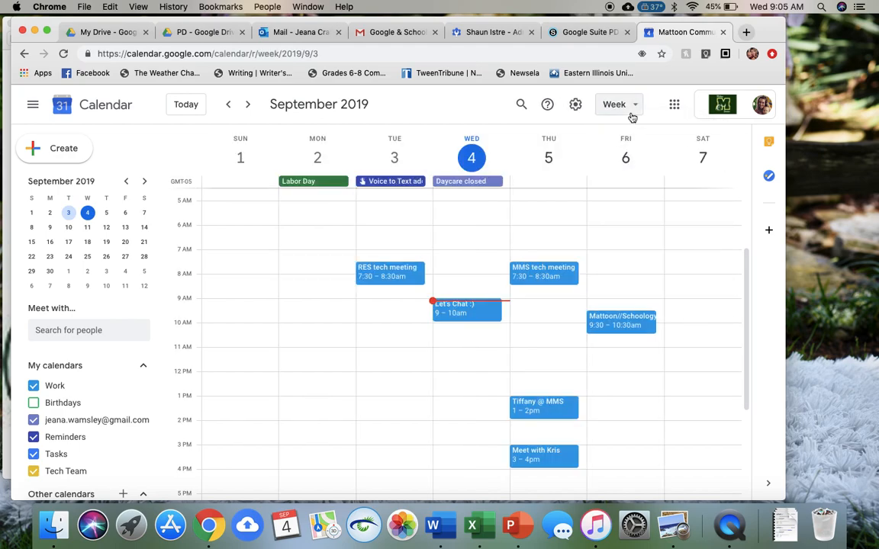
click(632, 116)
click(620, 185)
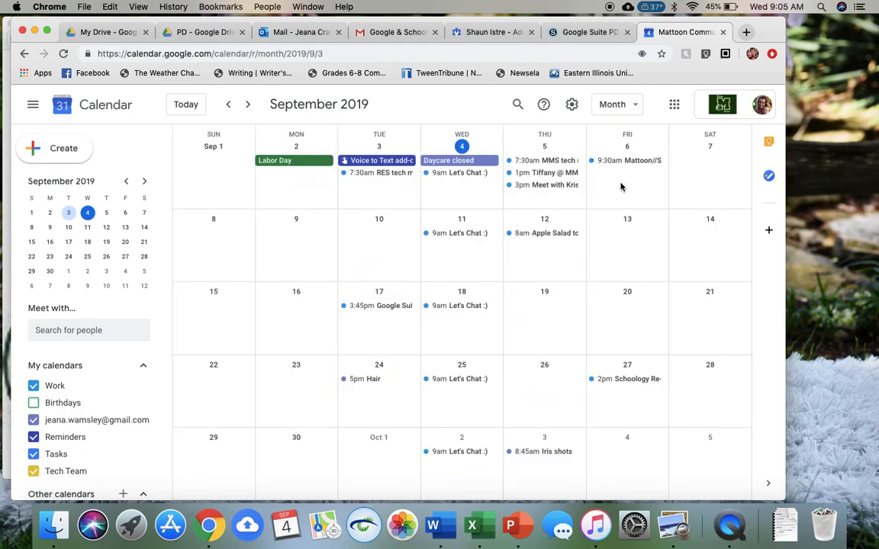
click(628, 109)
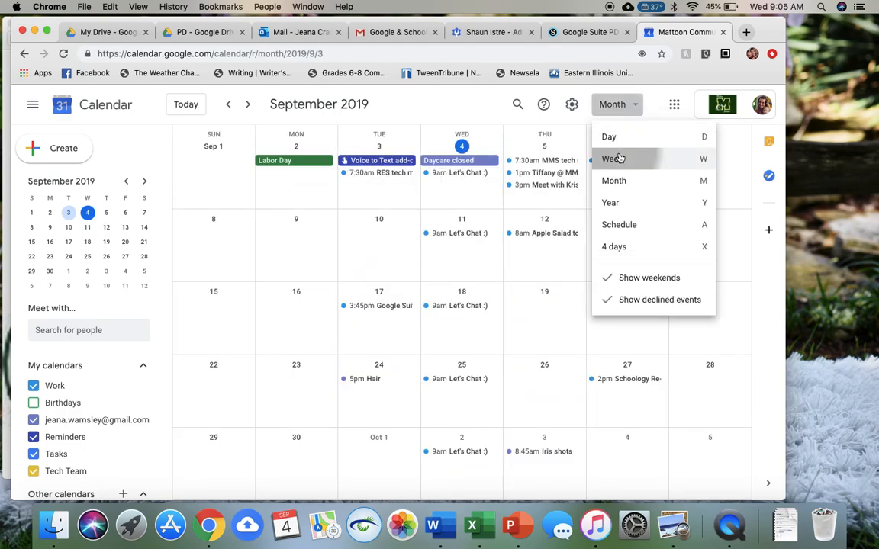
click(620, 158)
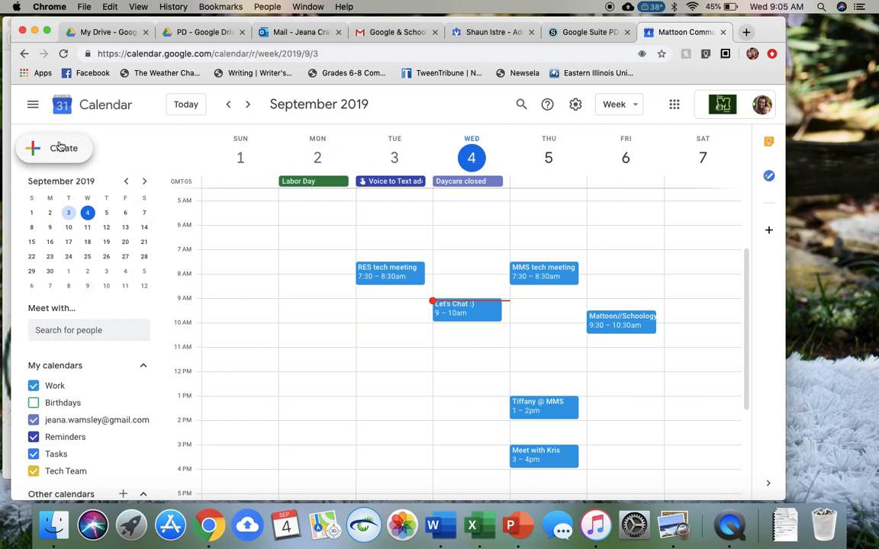
Browse the mini calendar forward to October 2019 and back to September 2019.
scroll(119, 312, down, 1)
scroll(118, 311, up, 1)
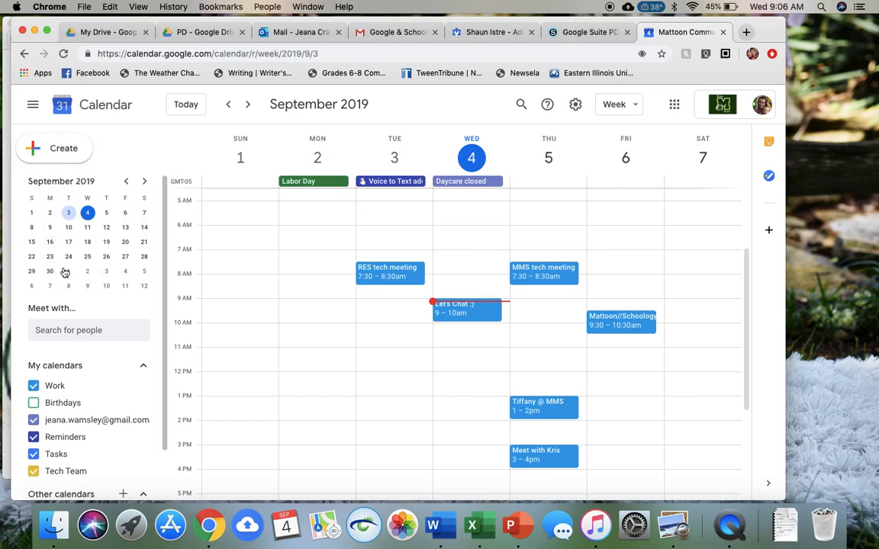
click(144, 182)
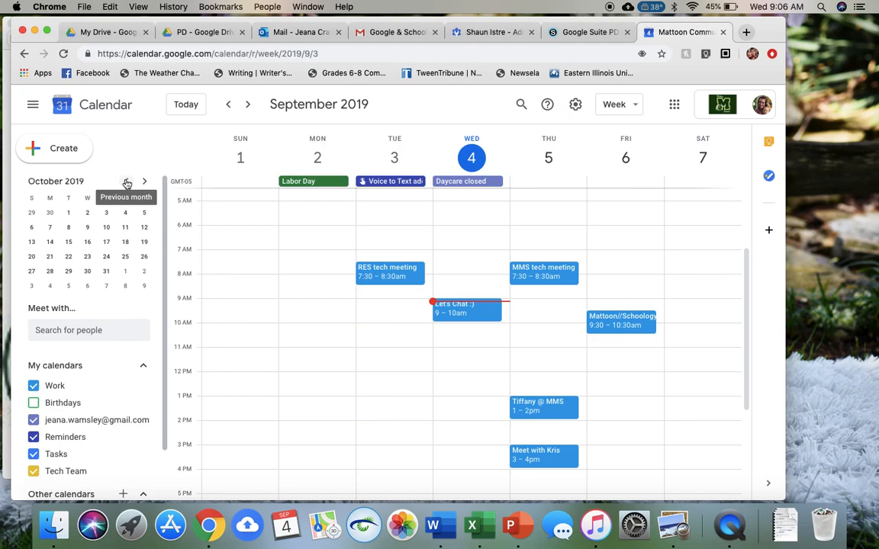
click(127, 181)
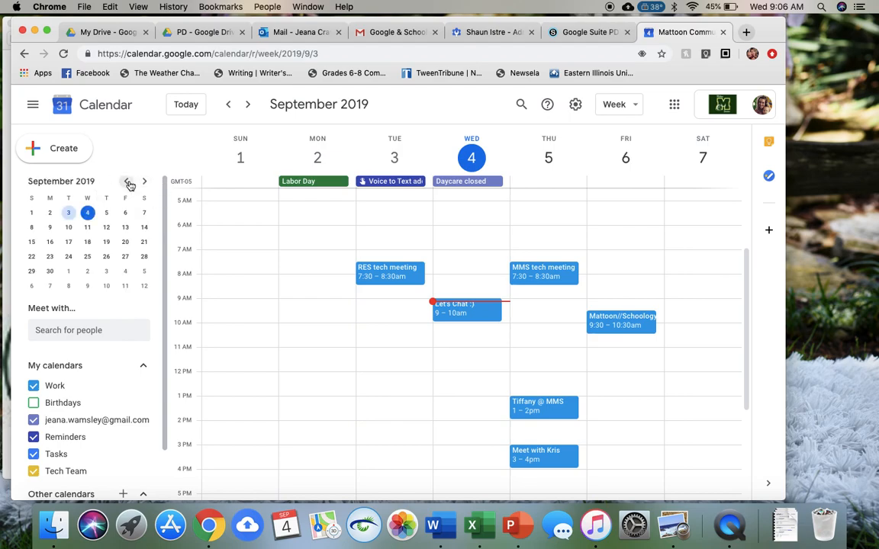
Hide the Holidays in United States calendar and show it again.
scroll(114, 368, down, 3)
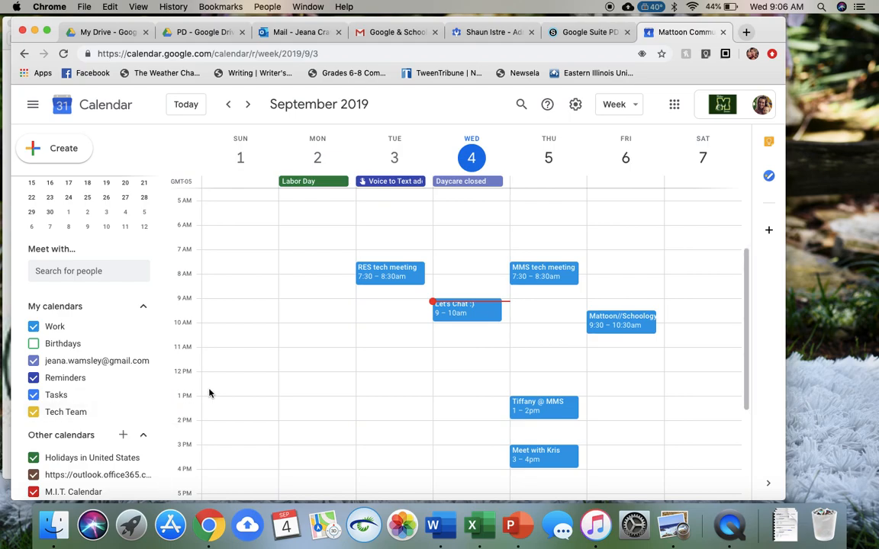
click(34, 459)
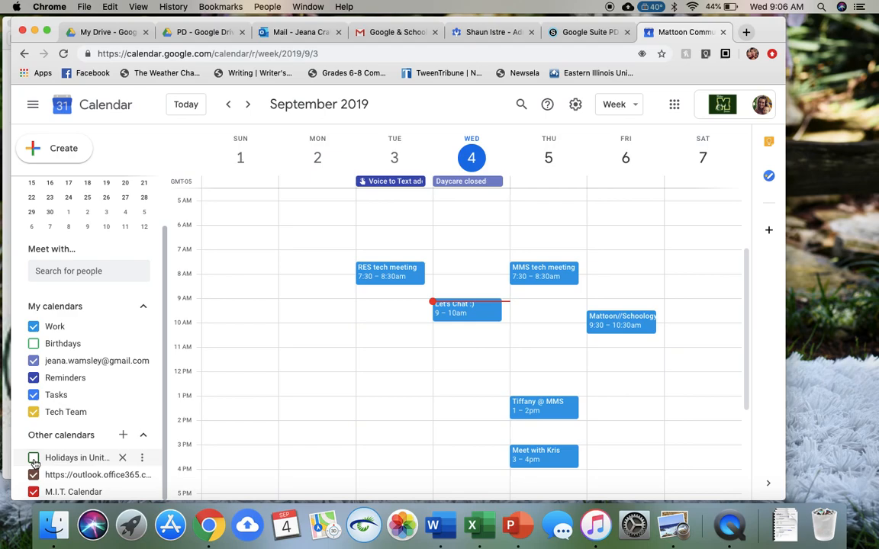
click(33, 459)
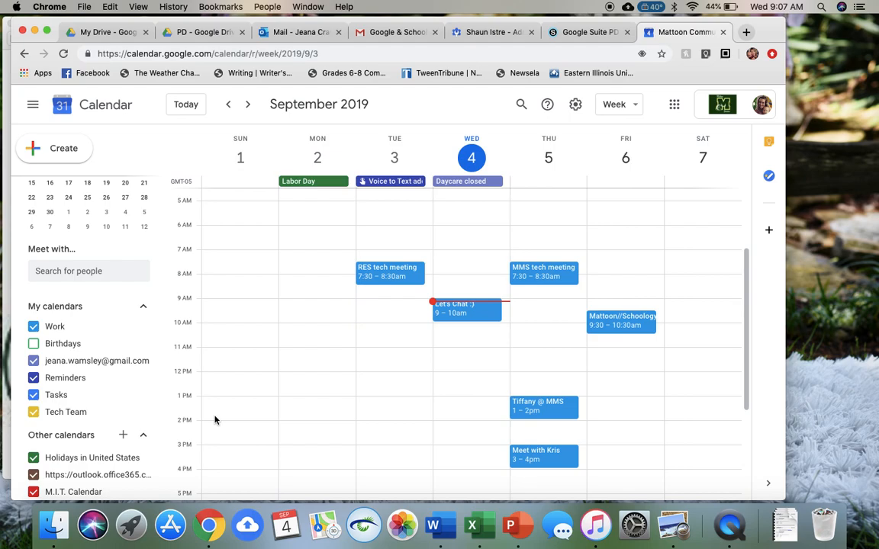
Create a new calendar named Dance.
click(123, 436)
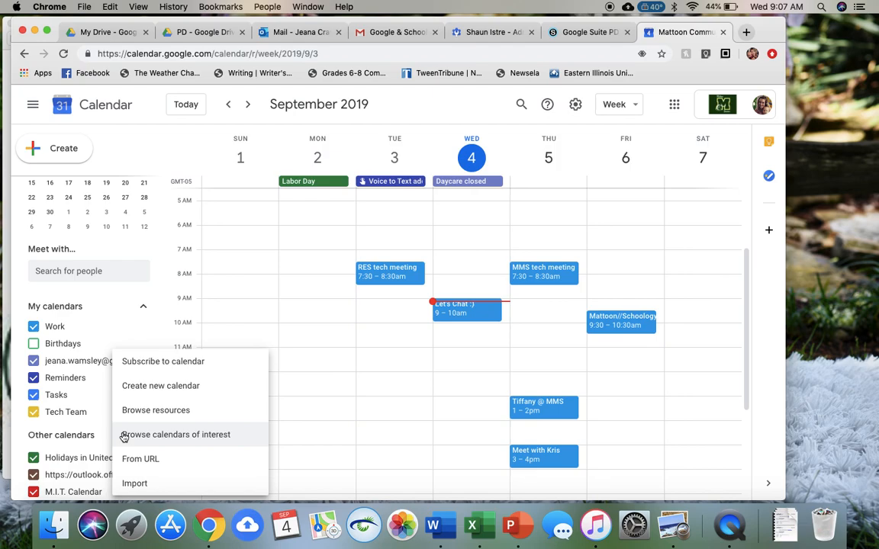
click(194, 363)
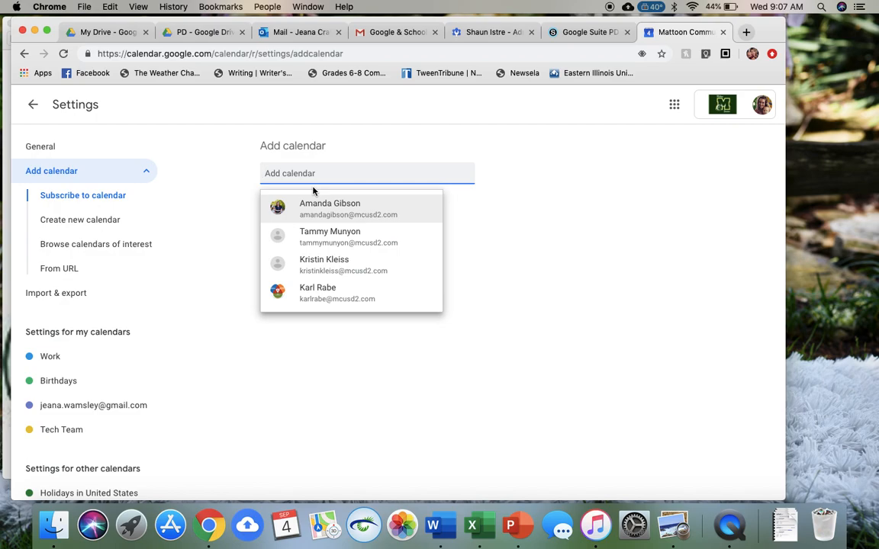
click(114, 223)
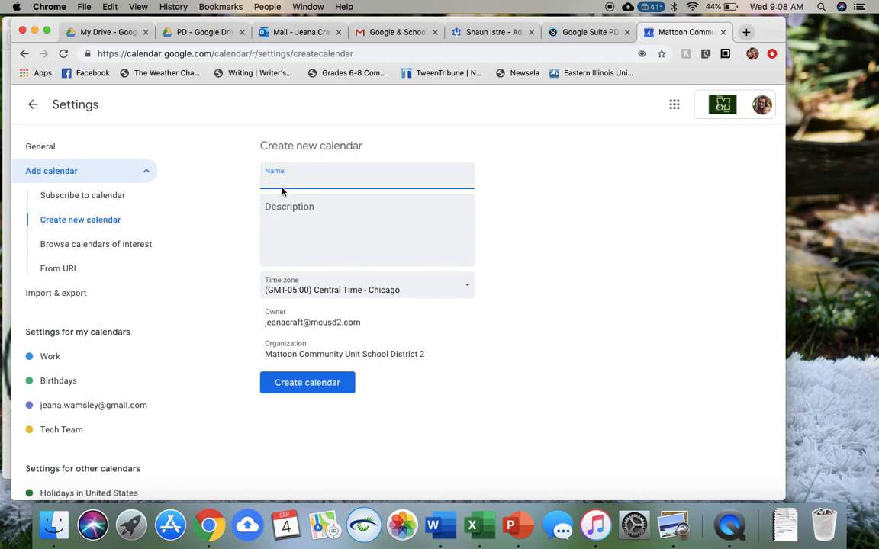
text(Dance)
click(304, 386)
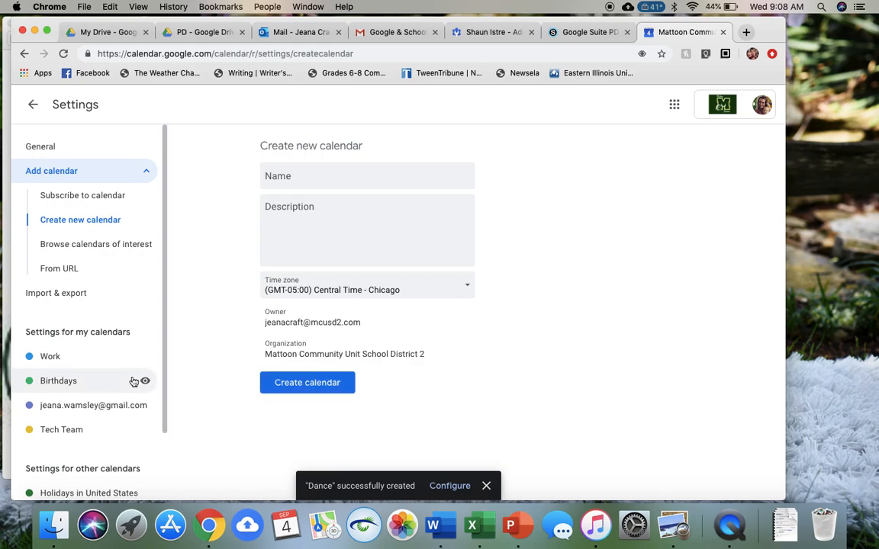
Return to the week calendar and view the Dance calendar's display, sharing and color options.
click(34, 106)
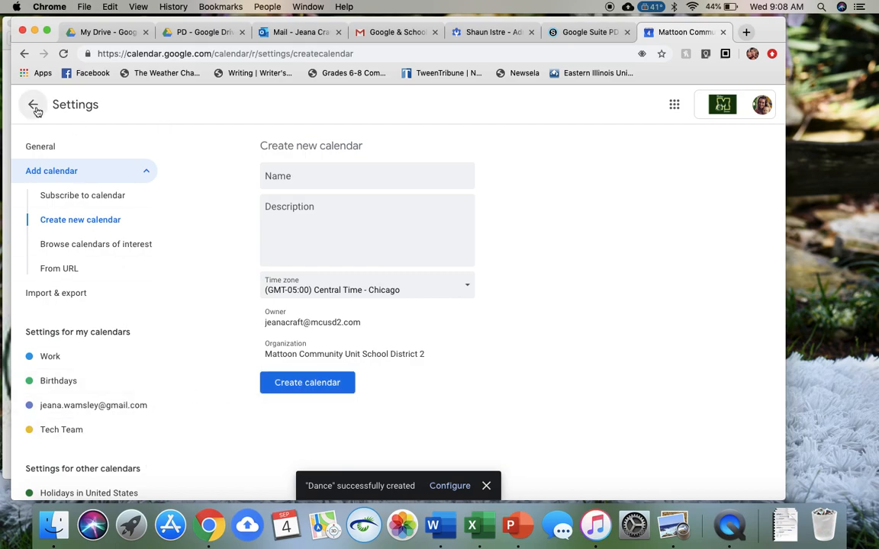
scroll(129, 463, down, 5)
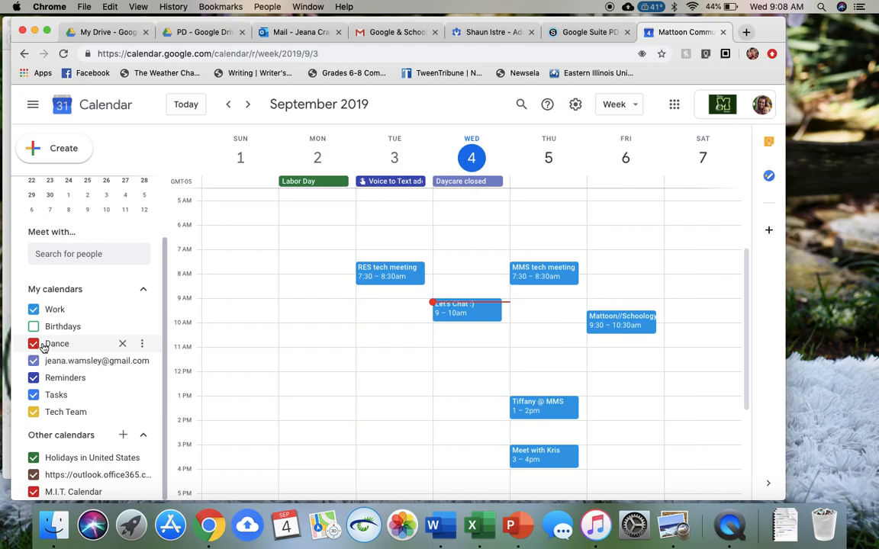
click(141, 344)
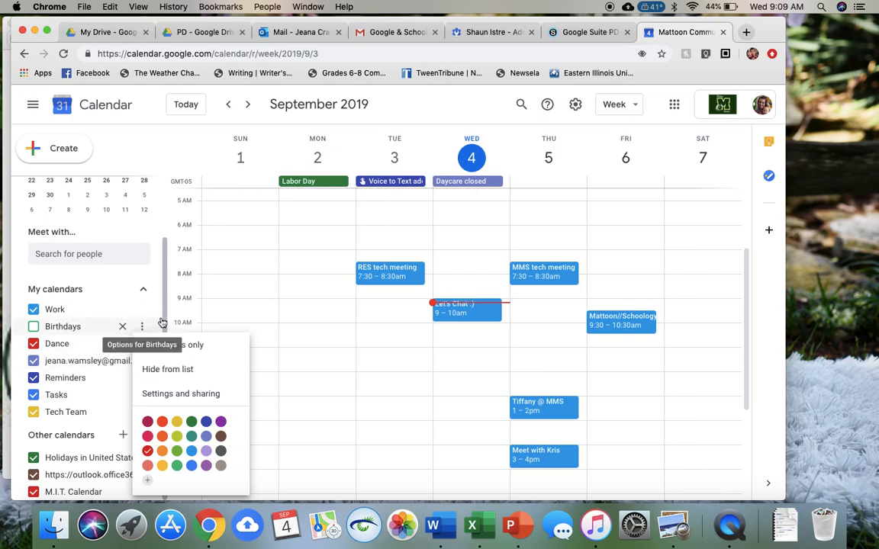
click(151, 284)
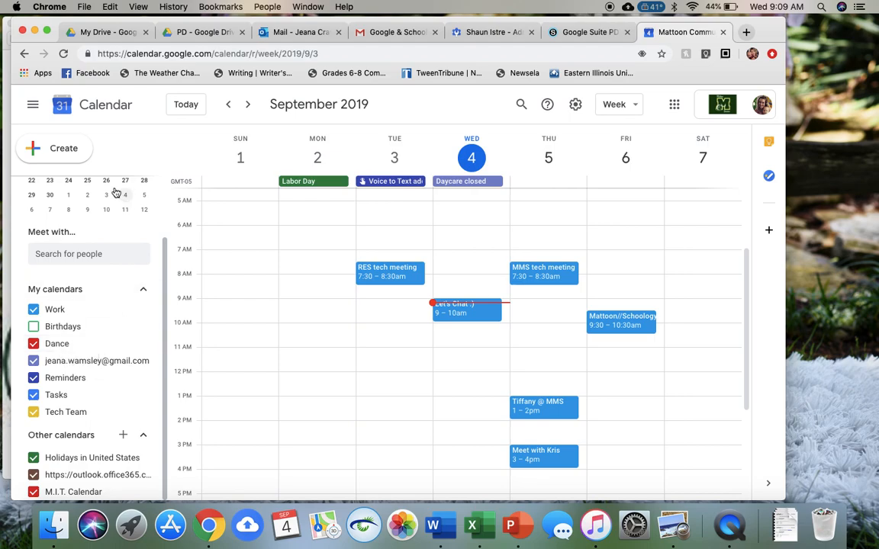
Start a new event on Sep 4, 2019 titled Dance Rehearsal.
click(49, 141)
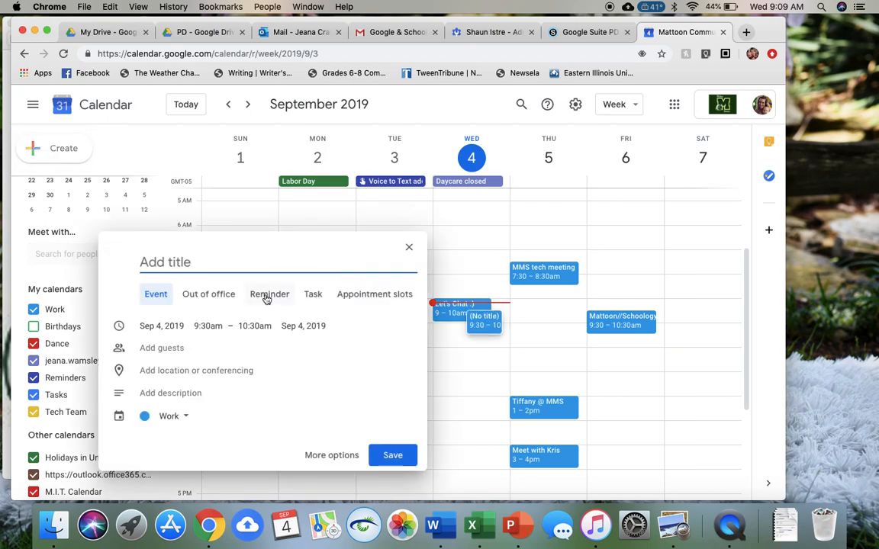
text(Dance)
key(BackSpace)
text(ce Rehearsaa)
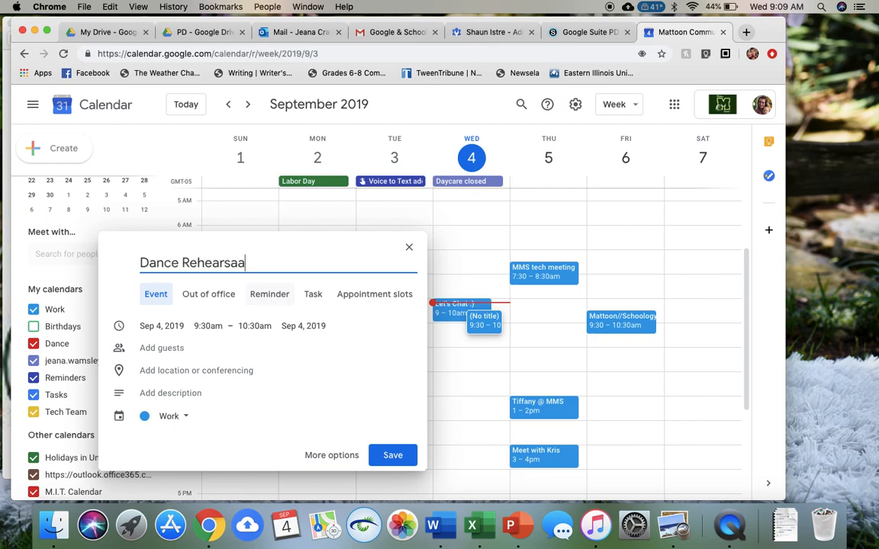
key(BackSpace)
text(l)
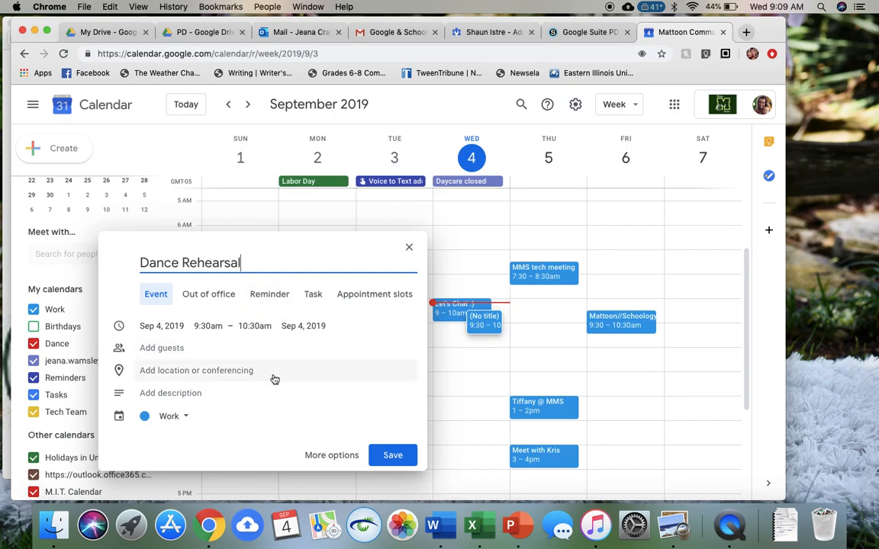
Set the Dance Rehearsal event's time from 3:30pm to 5:30pm.
click(209, 327)
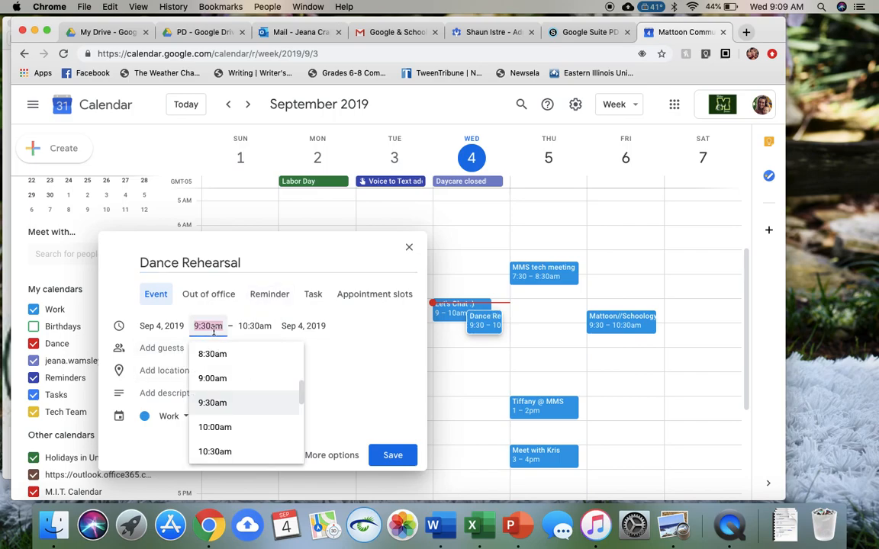
scroll(255, 418, down, 5)
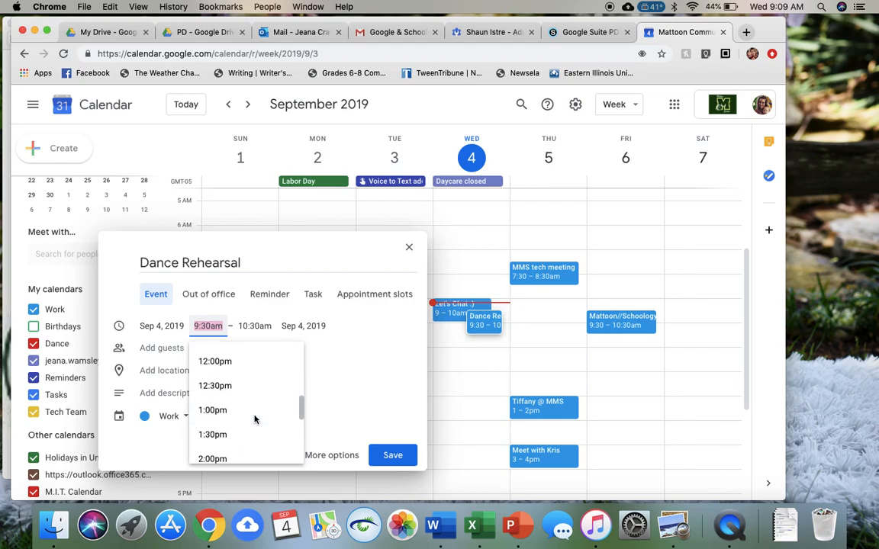
scroll(254, 419, down, 2)
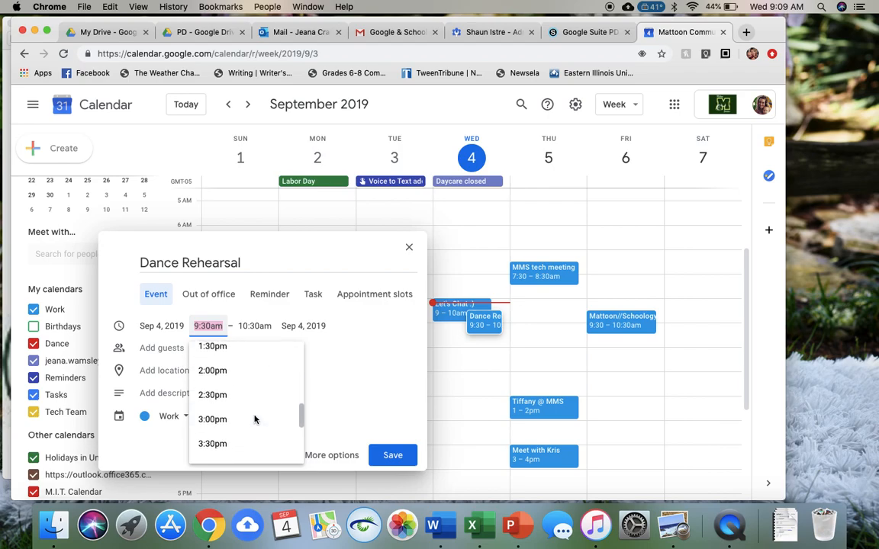
click(217, 450)
click(250, 326)
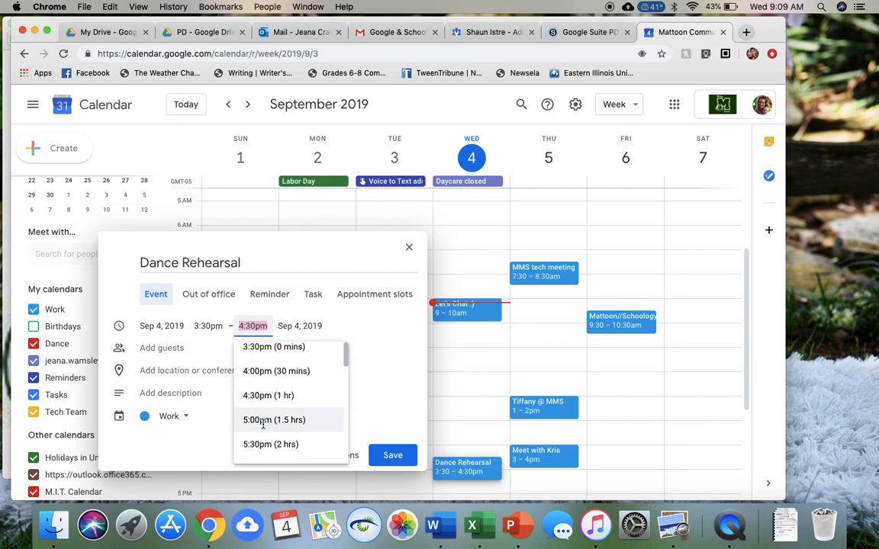
click(258, 441)
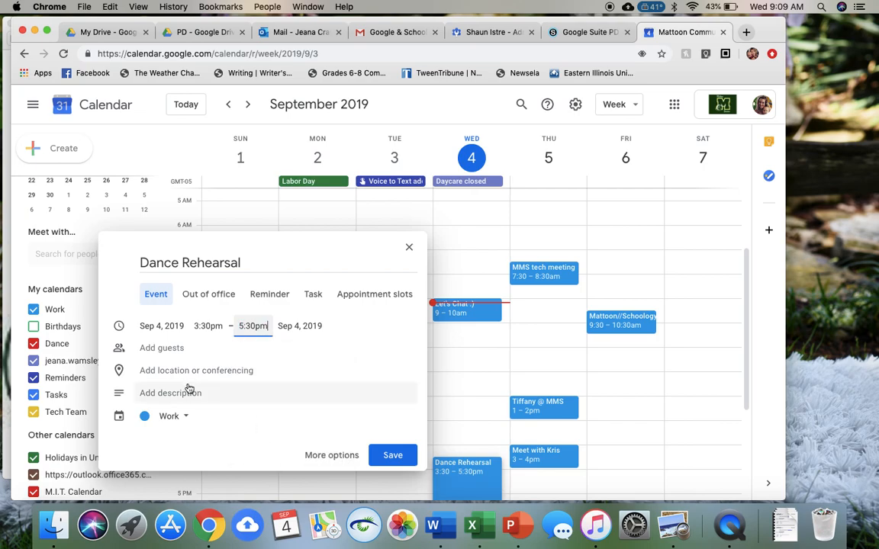
Add a colleague as a guest to the Dance Rehearsal event.
click(163, 352)
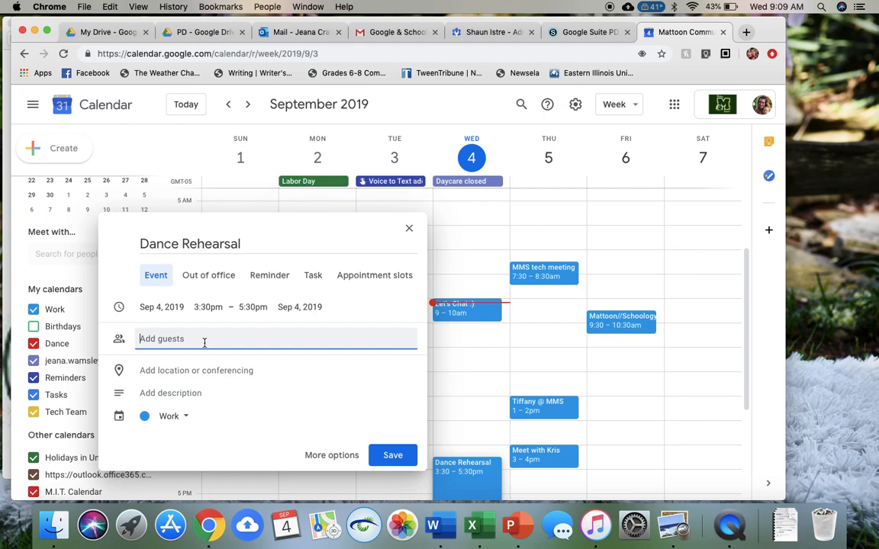
text(aman)
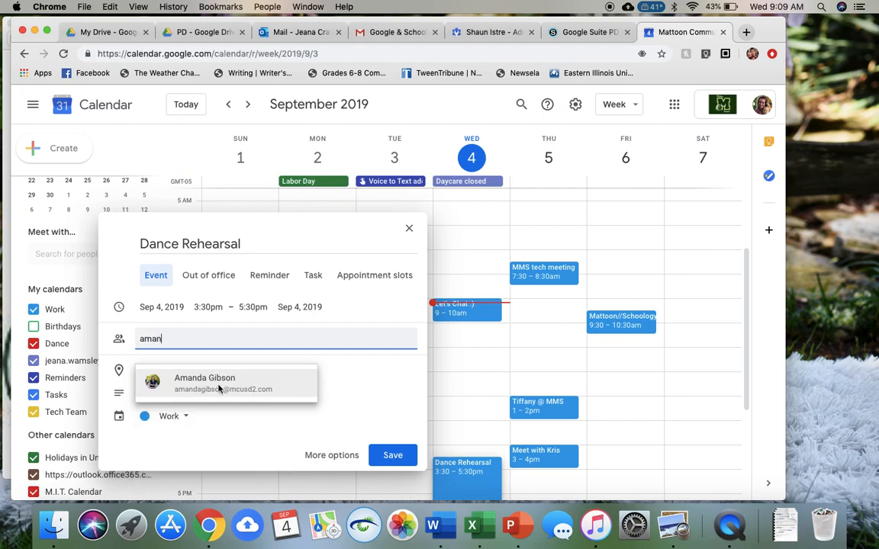
click(219, 388)
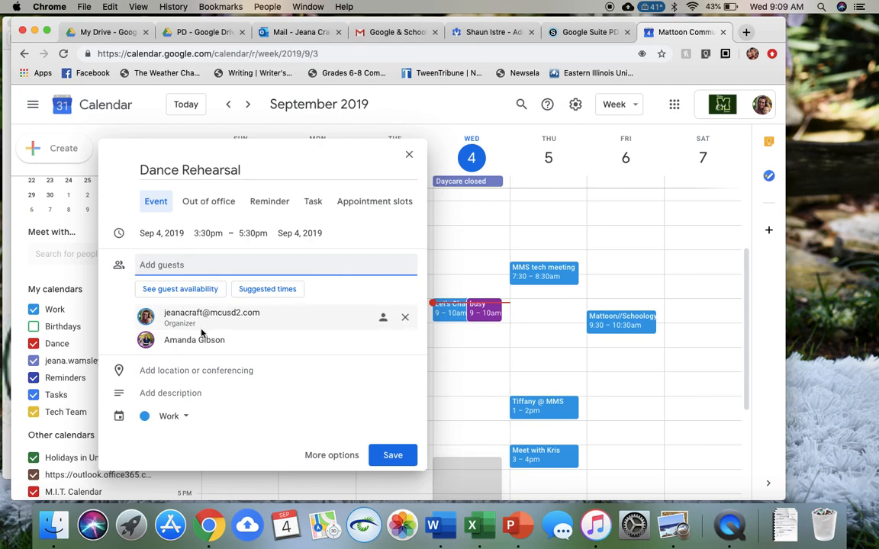
mouse_move(208, 338)
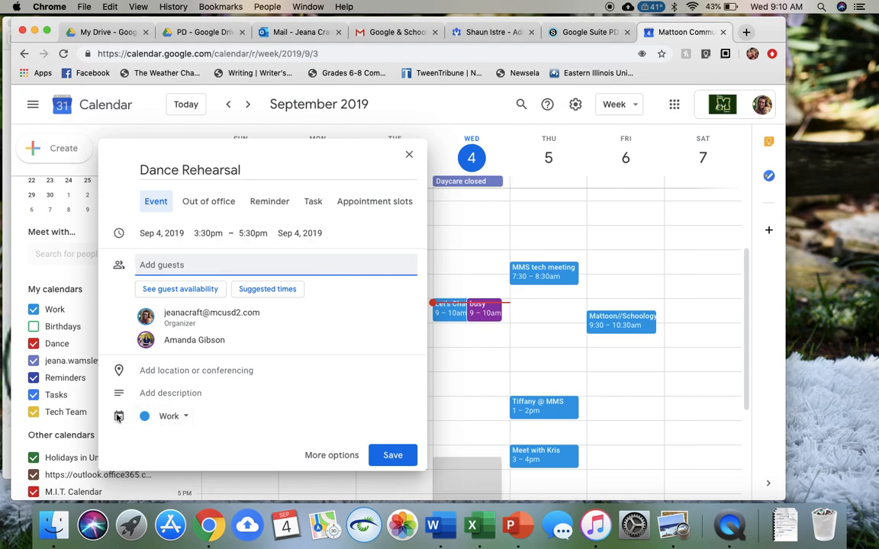
Assign the event to the Dance calendar and save it, sending invitation emails to the guests.
click(184, 419)
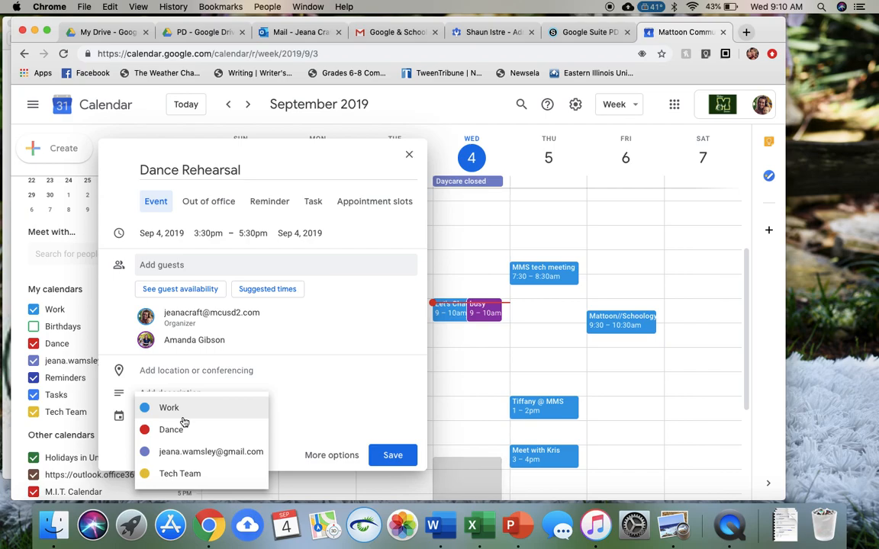
click(181, 432)
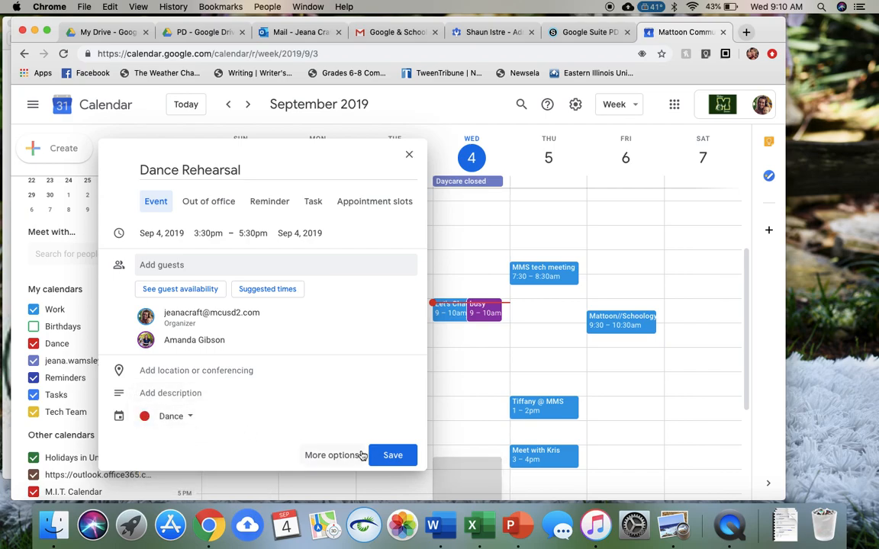
click(387, 456)
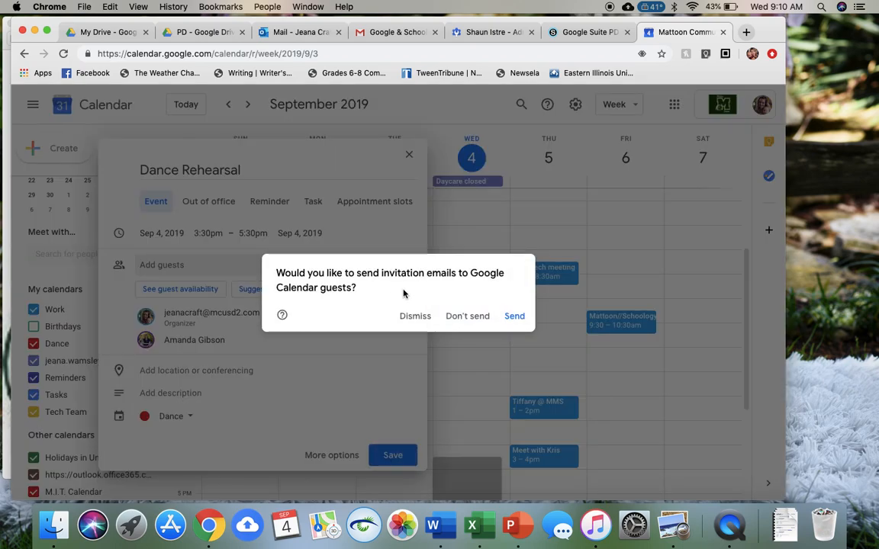
click(515, 319)
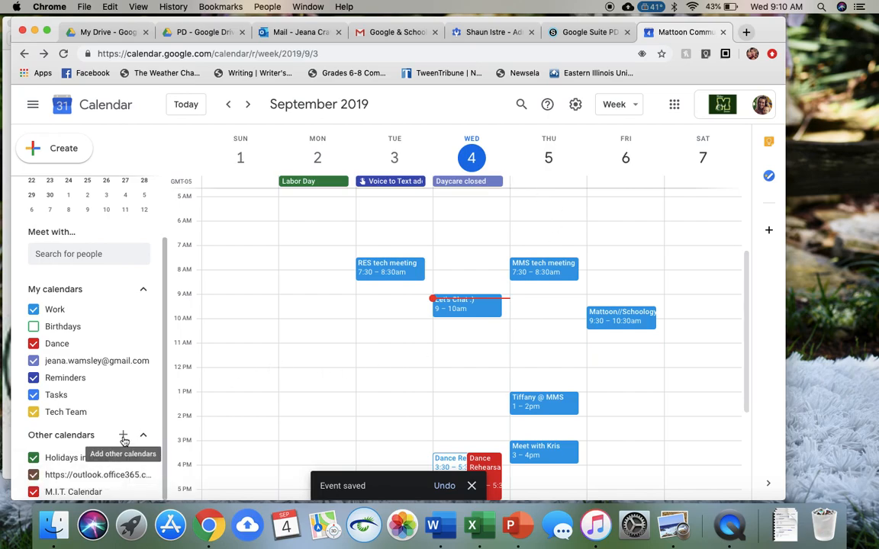
click(139, 344)
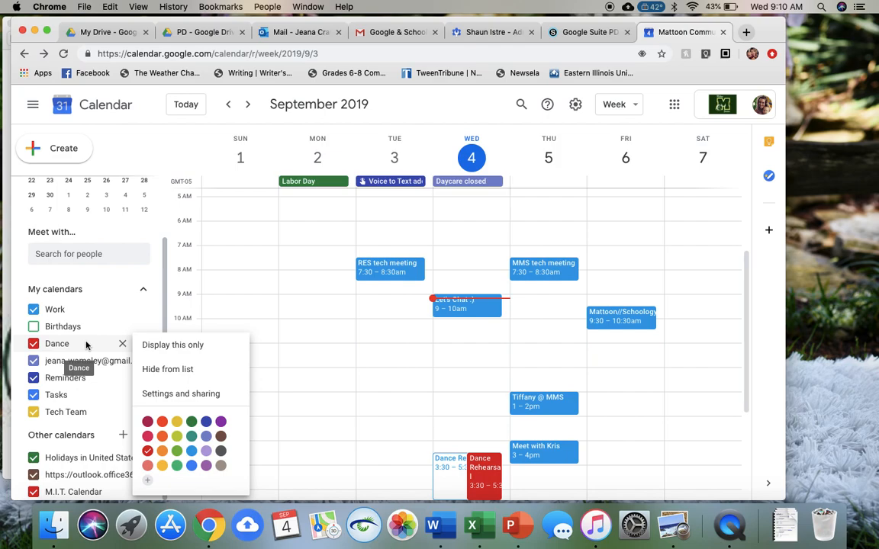
click(86, 344)
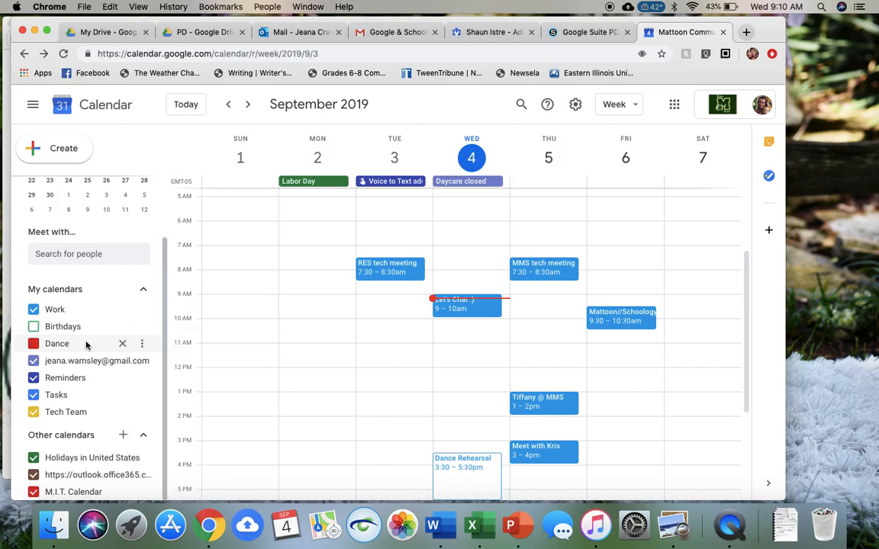
click(35, 347)
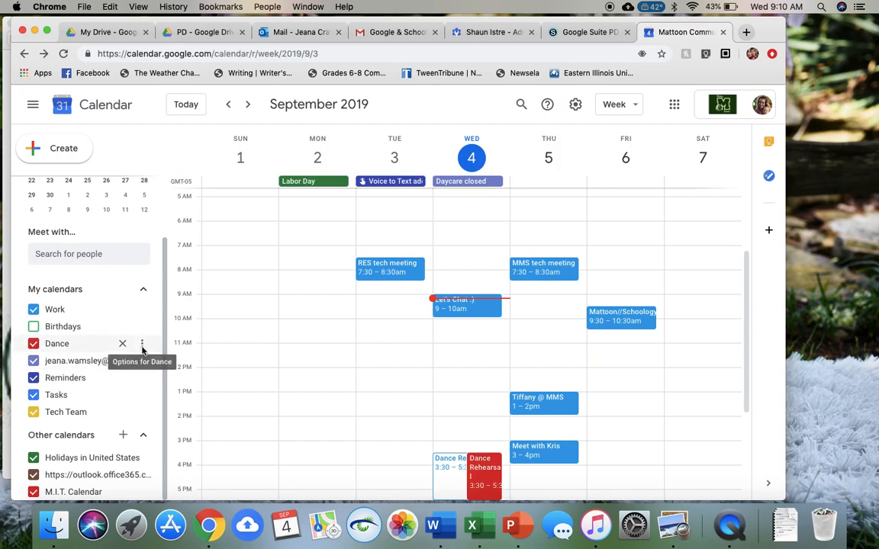
Open the Dance calendar's settings at the Share with specific people section.
click(142, 345)
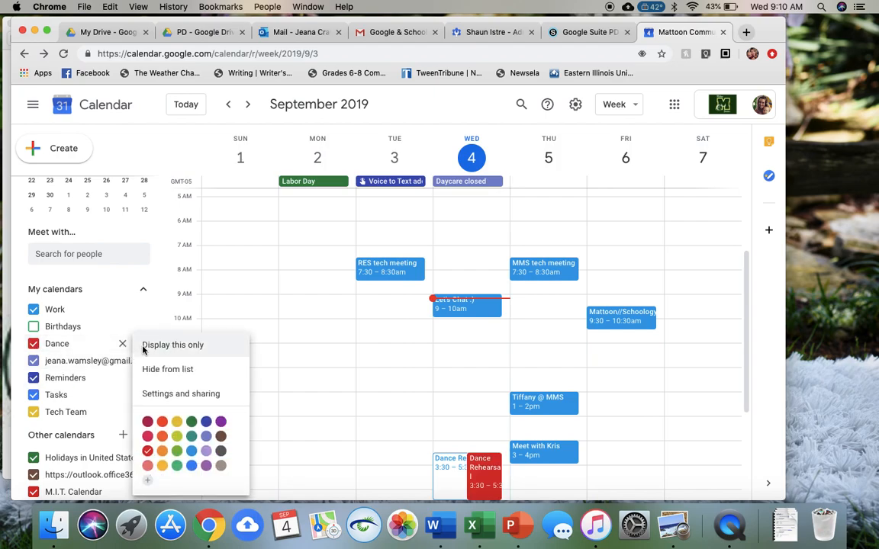
click(181, 395)
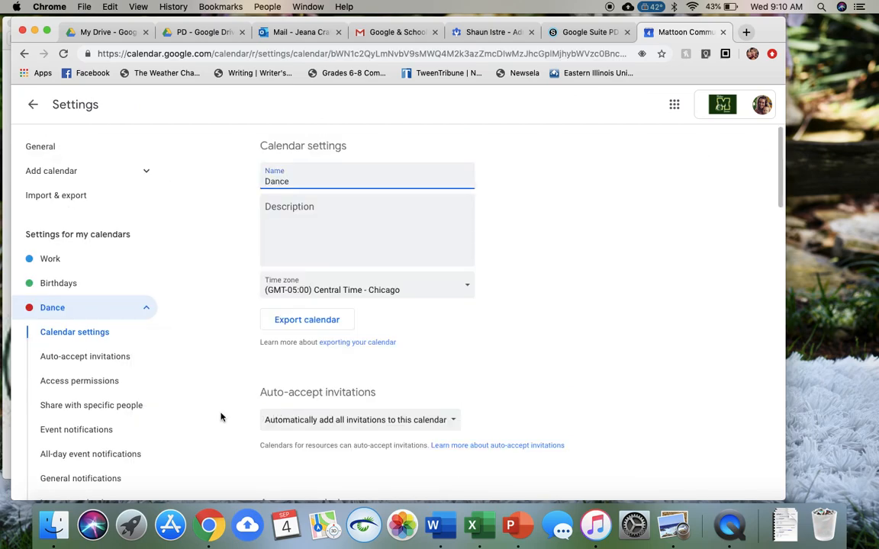
click(127, 412)
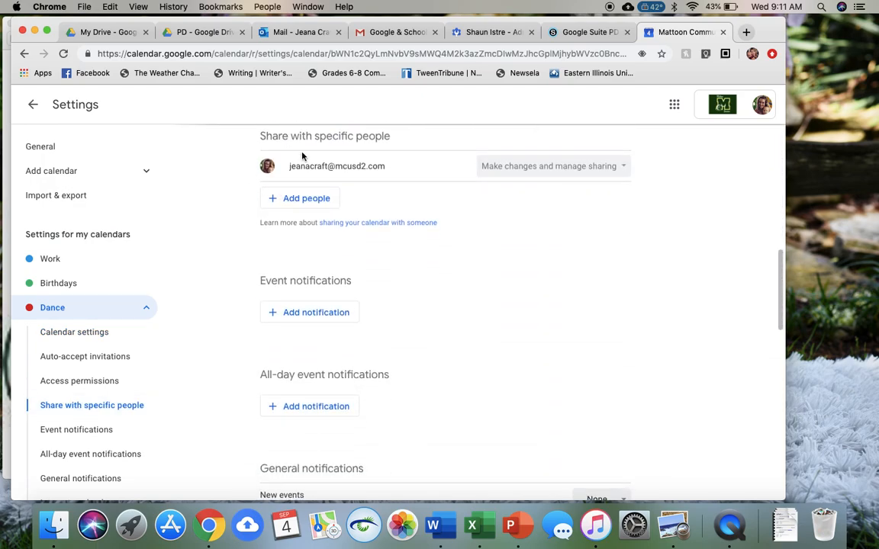
Prepare to share the Dance calendar with two colleagues using the See all event details permission, but cancel without sending.
click(308, 206)
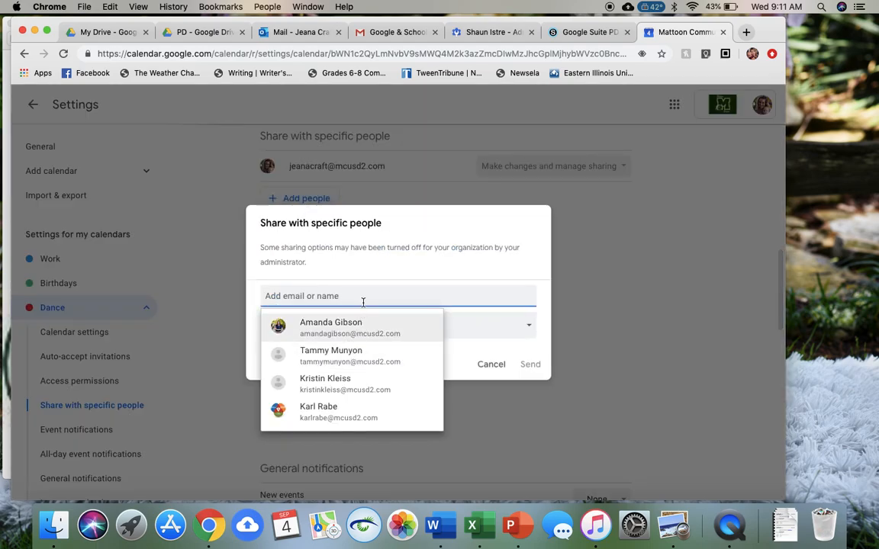
text(jess)
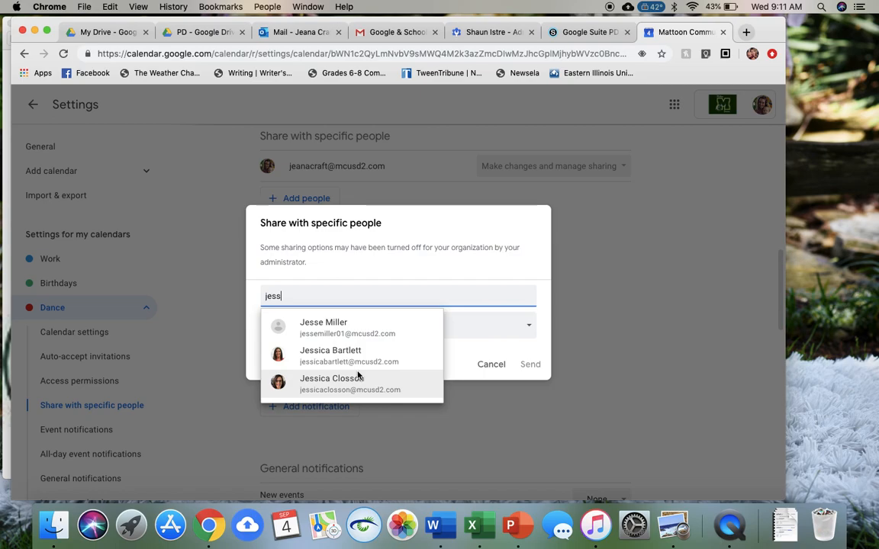
click(431, 381)
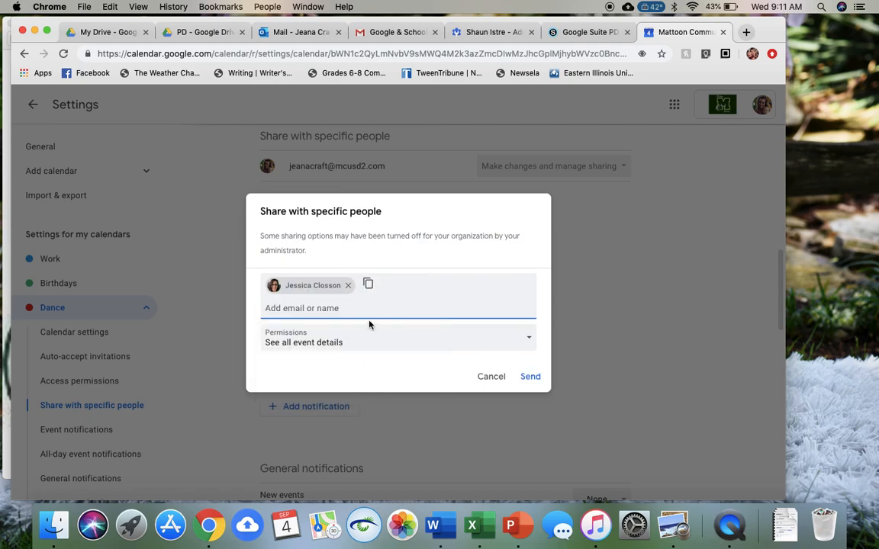
text(chri)
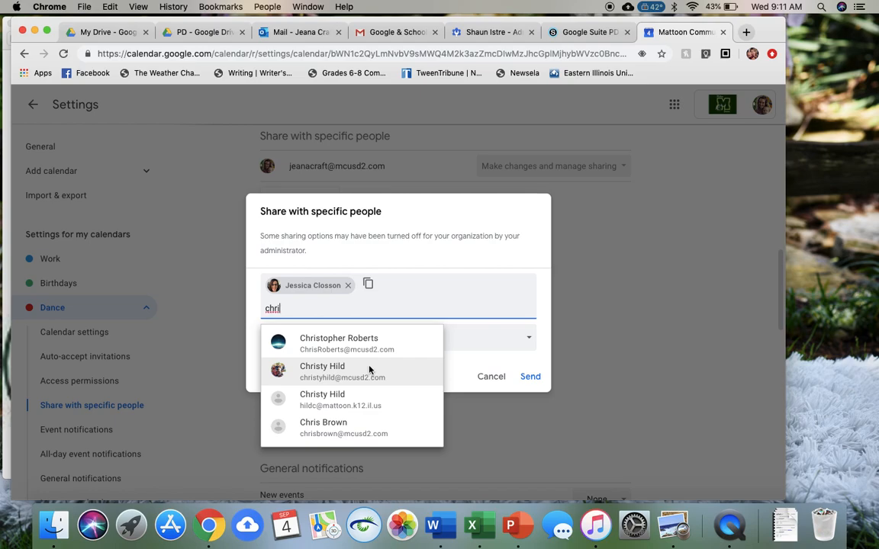
click(370, 370)
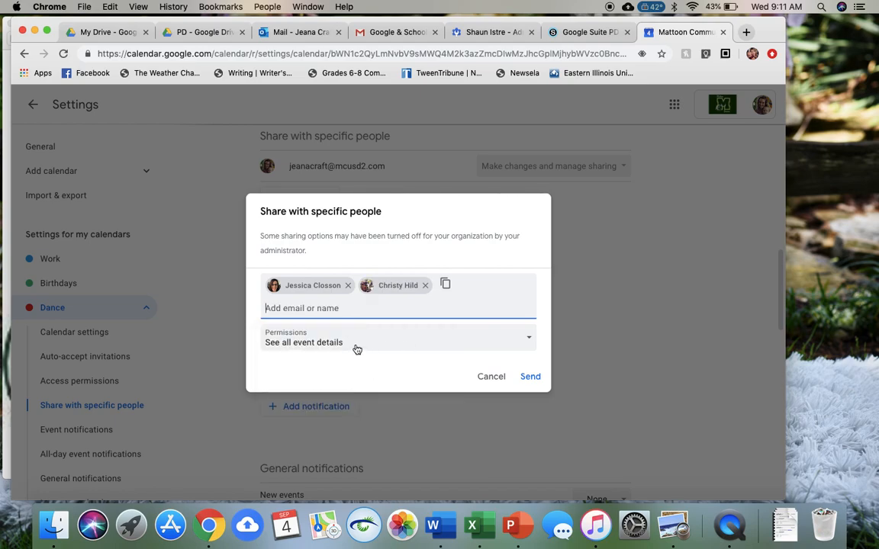
click(360, 348)
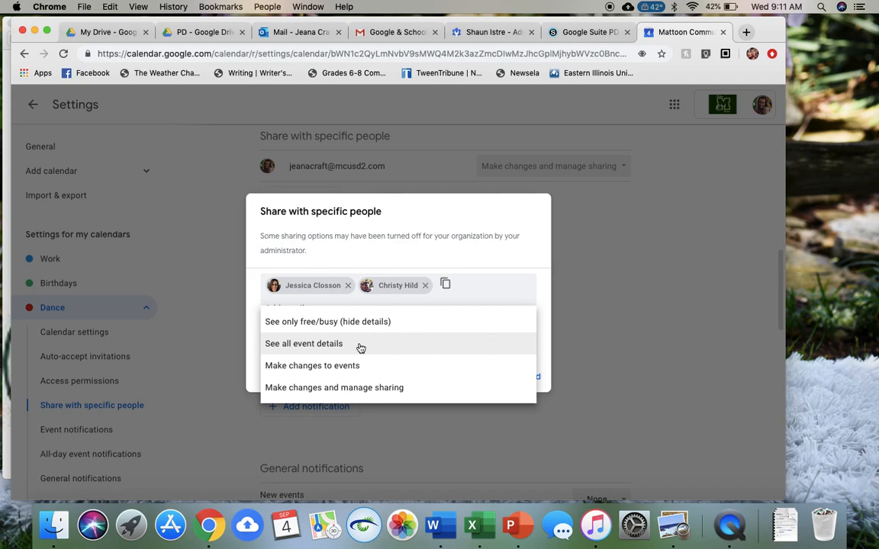
click(361, 347)
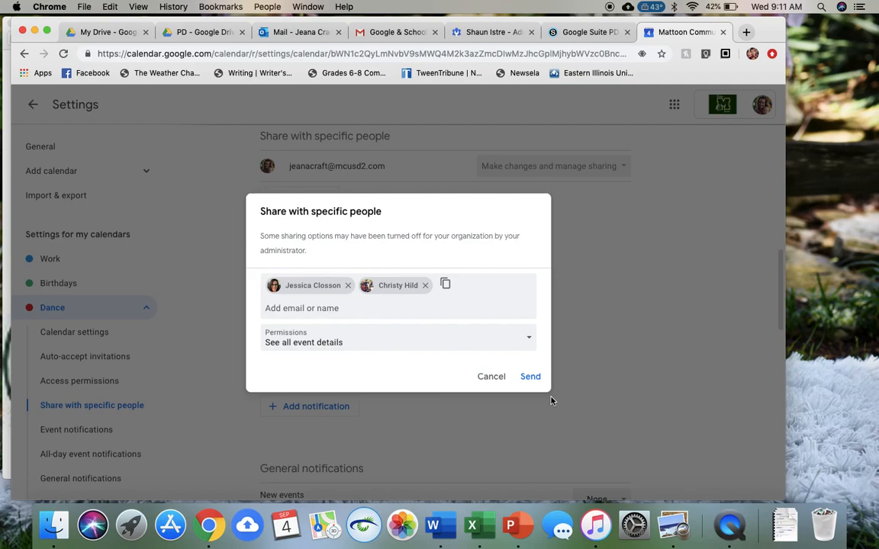
click(493, 376)
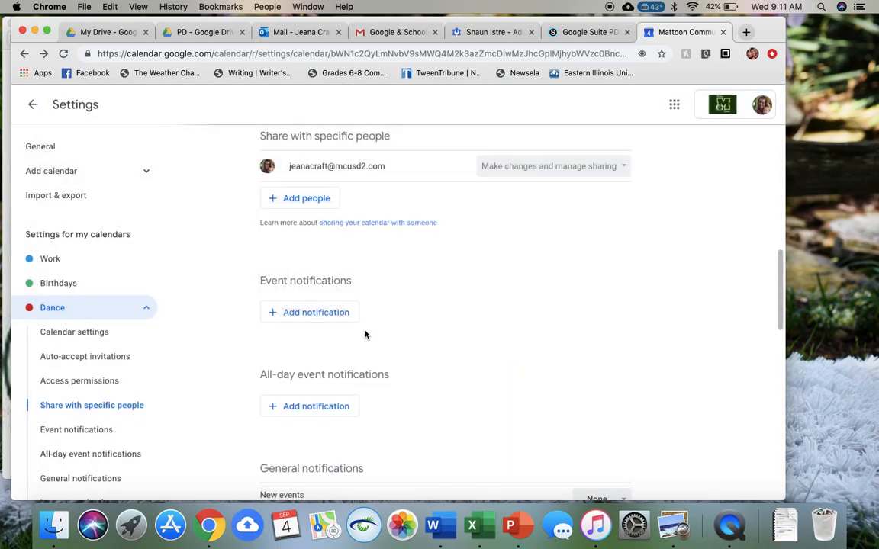
Leave the settings and view the Dance Rehearsal event in the week calendar.
click(32, 106)
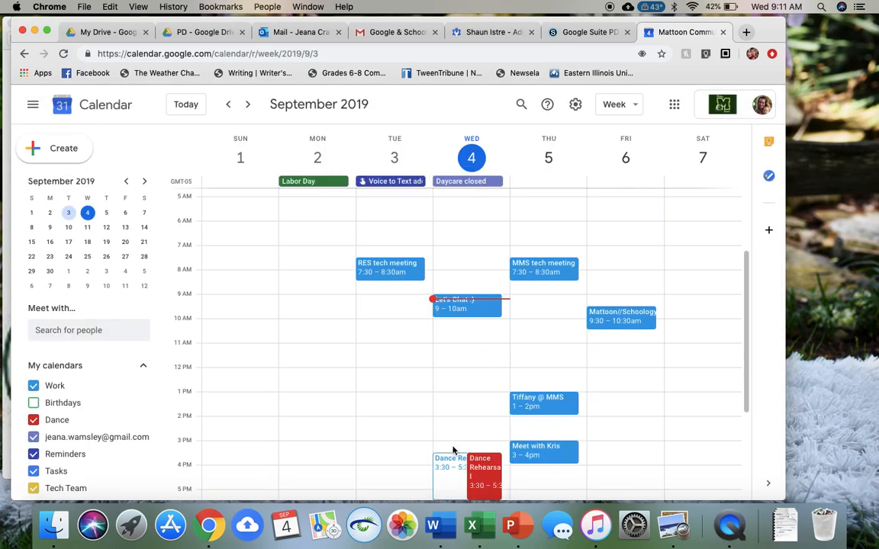
scroll(407, 466, up, 1)
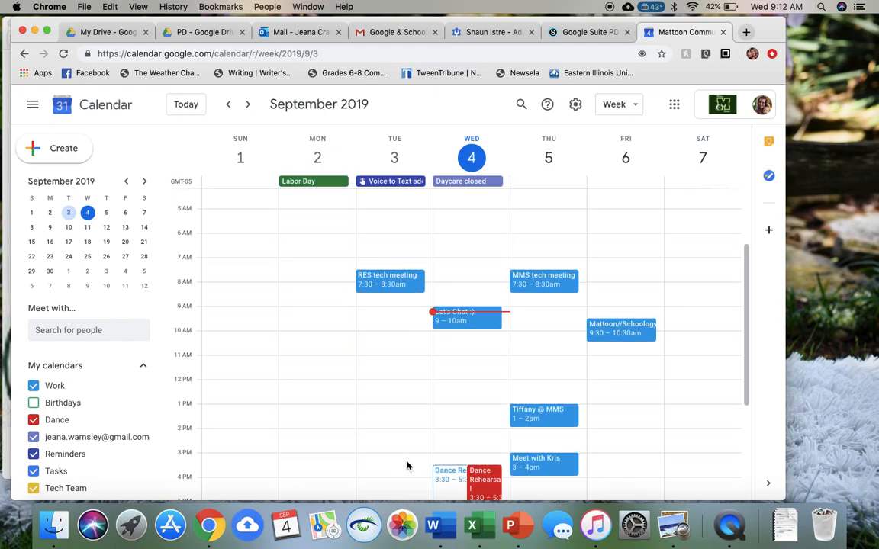